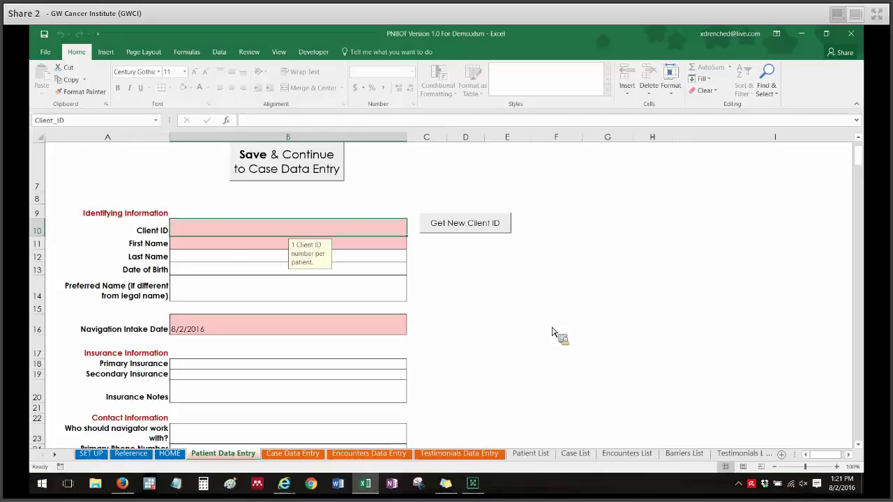
# Enter a test value in the Client ID field, then delete it to clear the field.
pyautogui.write('guggkgk6896869')
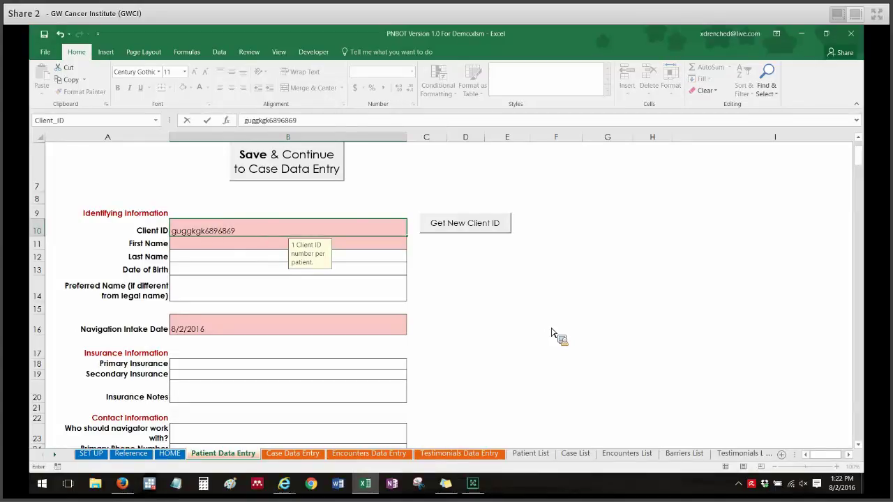
pyautogui.click(478, 272)
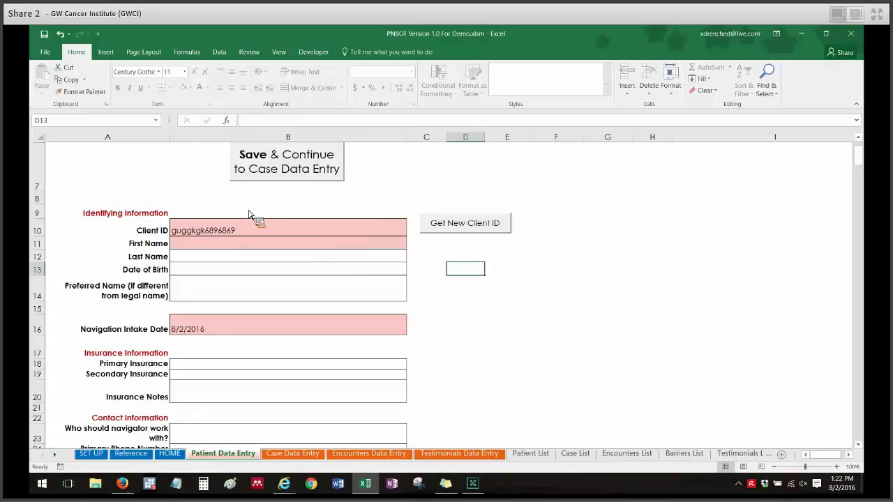
pyautogui.click(229, 231)
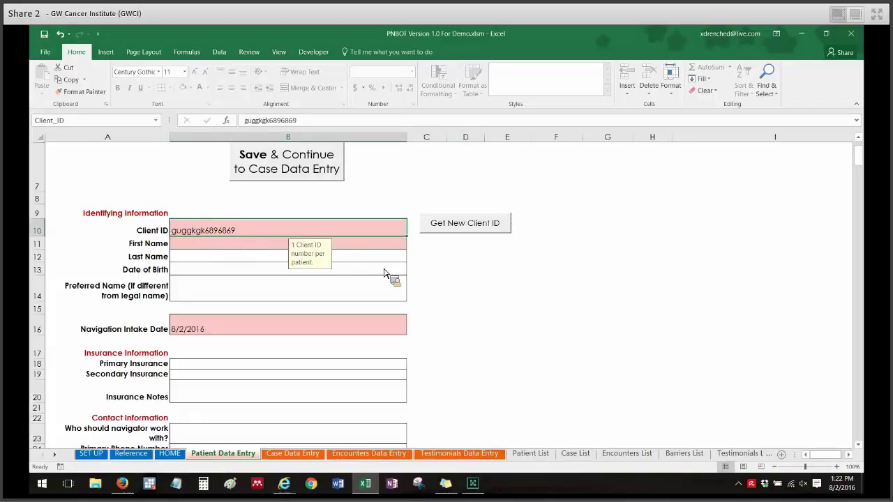
pyautogui.click(461, 274)
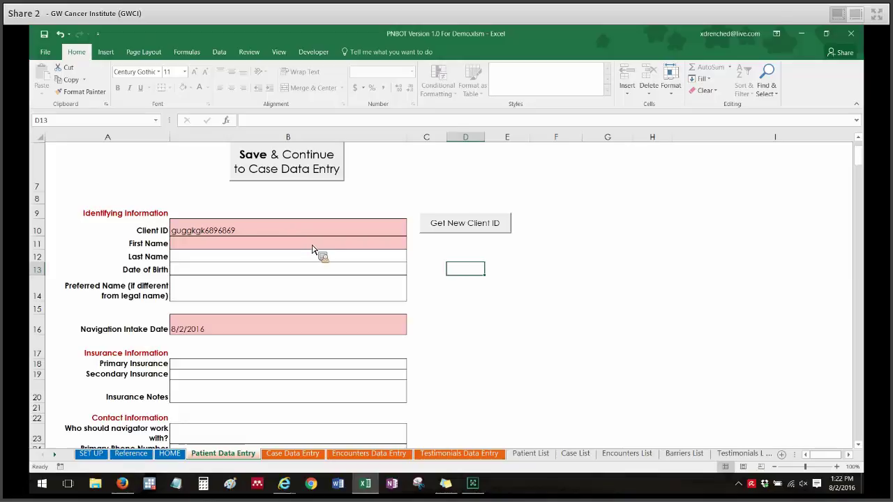
pyautogui.click(376, 236)
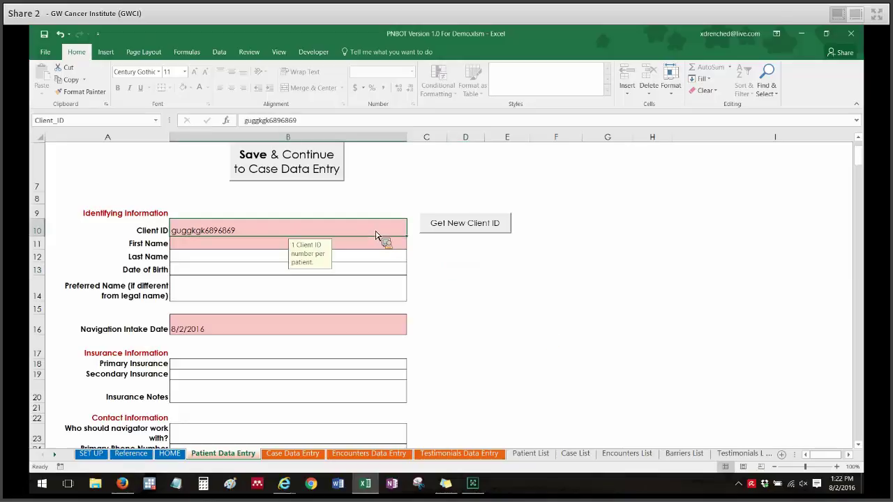
pyautogui.press('Delete')
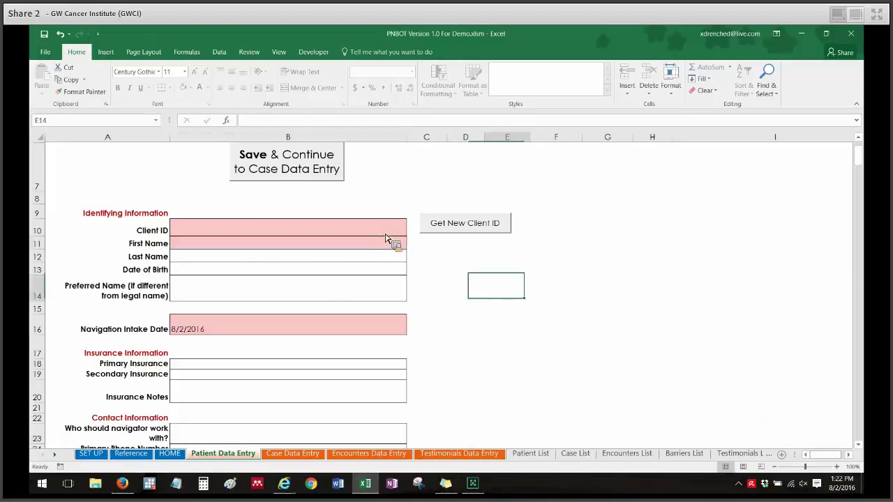
pyautogui.click(499, 300)
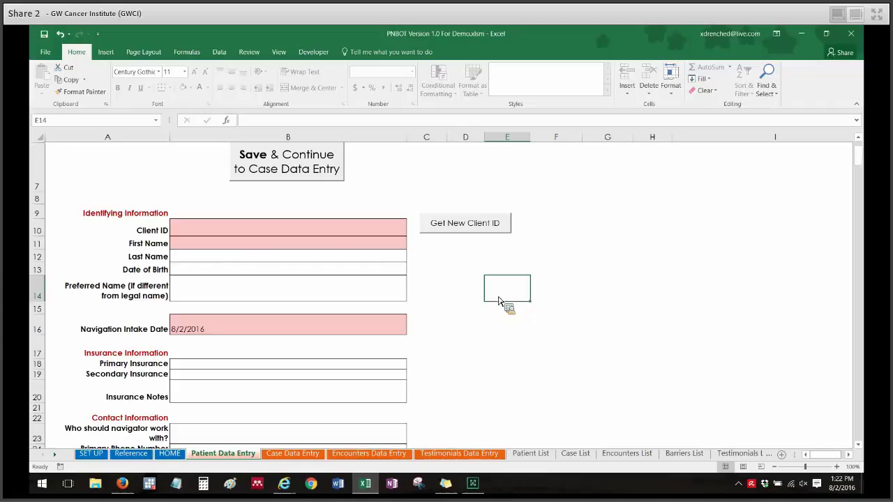
# Generate a new client ID, then enter the patient's first and last name, birth date 1/14/1930 and preferred name.
pyautogui.click(462, 231)
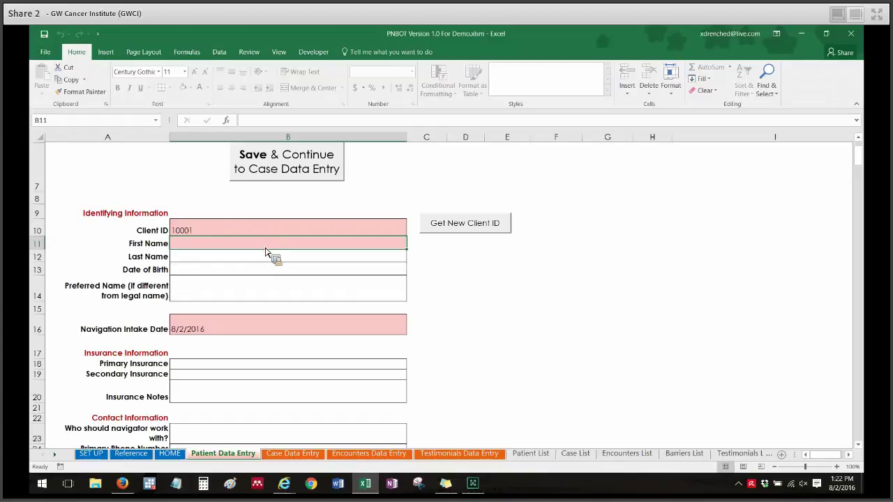
pyautogui.write('Serena')
pyautogui.press('Return')
pyautogui.write('Phillips')
pyautogui.press('Return')
pyautogui.write('1/')
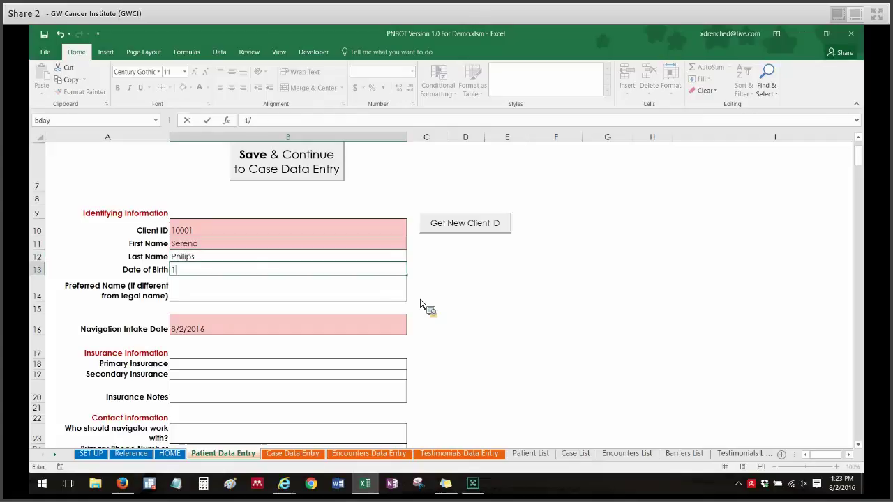
pyautogui.write('14')
pyautogui.write('/193')
pyautogui.write('0')
pyautogui.press('Return')
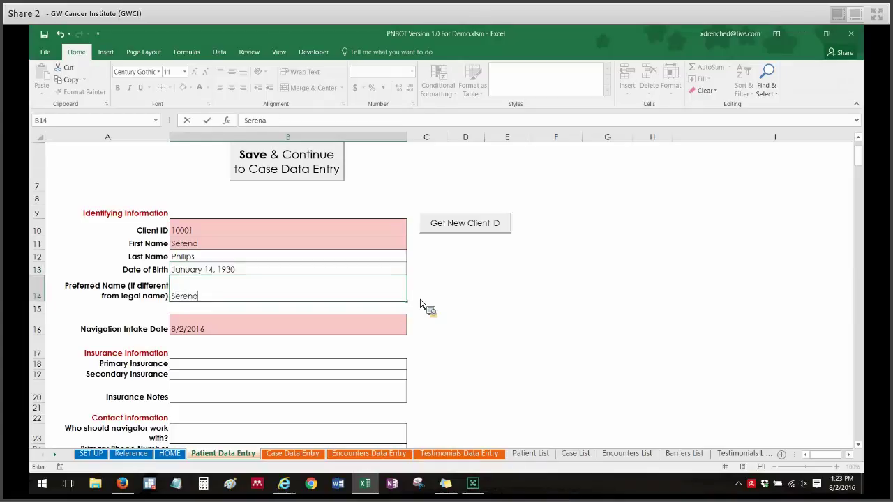
pyautogui.press('Return')
pyautogui.click(511, 198)
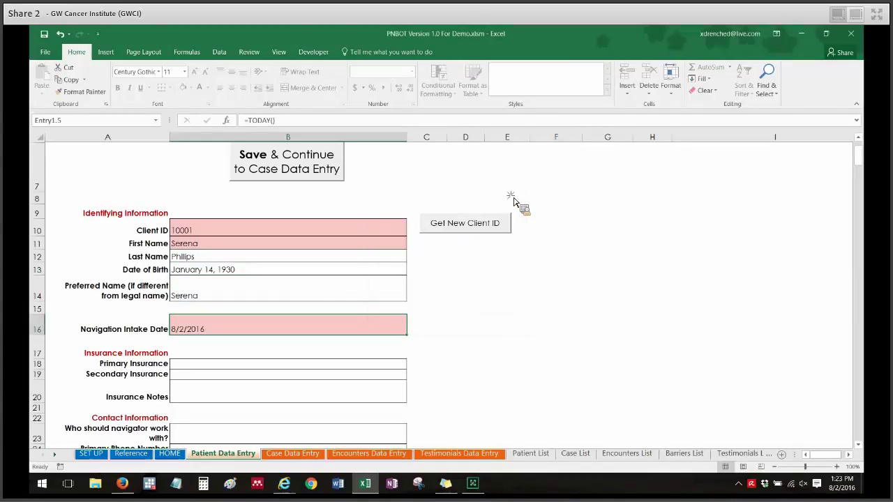
# Save the patient record, continue to case data entry and acknowledge the save confirmation.
pyautogui.click(514, 202)
pyautogui.moveTo(865, 171); pyautogui.dragTo(863, 137)
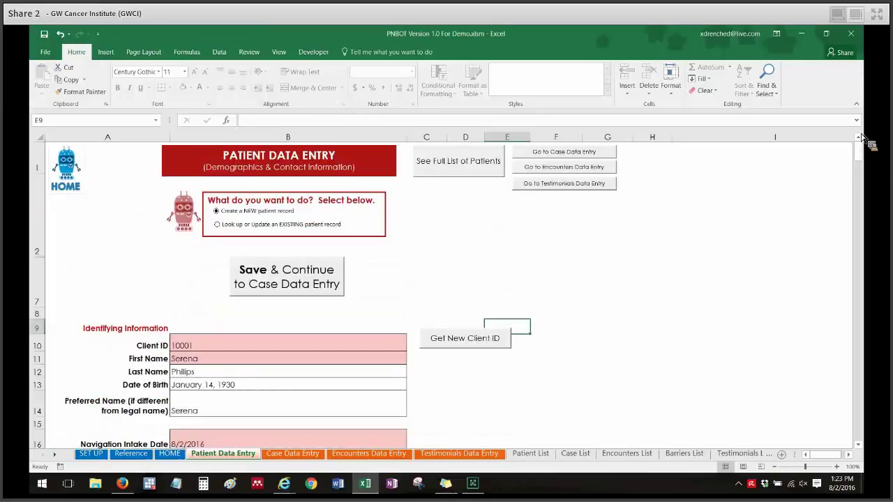
pyautogui.click(304, 294)
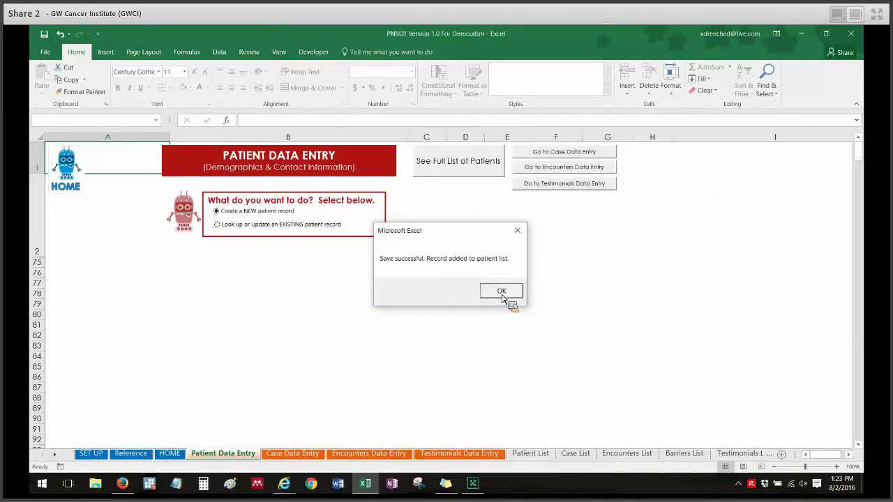
pyautogui.click(499, 291)
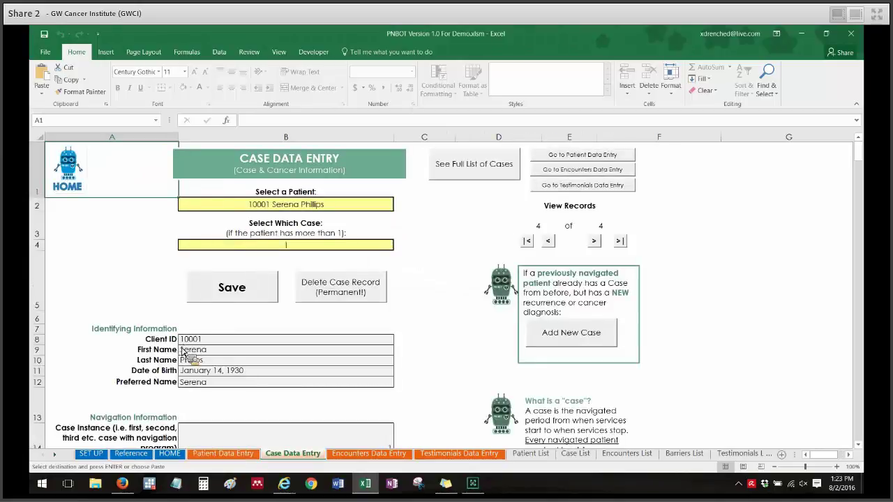
# Try editing the Case ID on the Case Data Entry form and dismiss the protected-sheet warning.
pyautogui.click(95, 284)
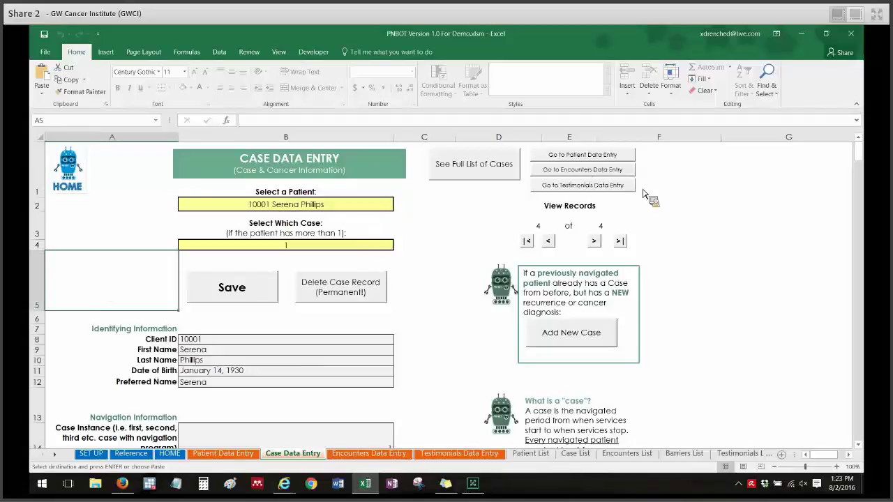
pyautogui.moveTo(863, 150); pyautogui.dragTo(865, 159)
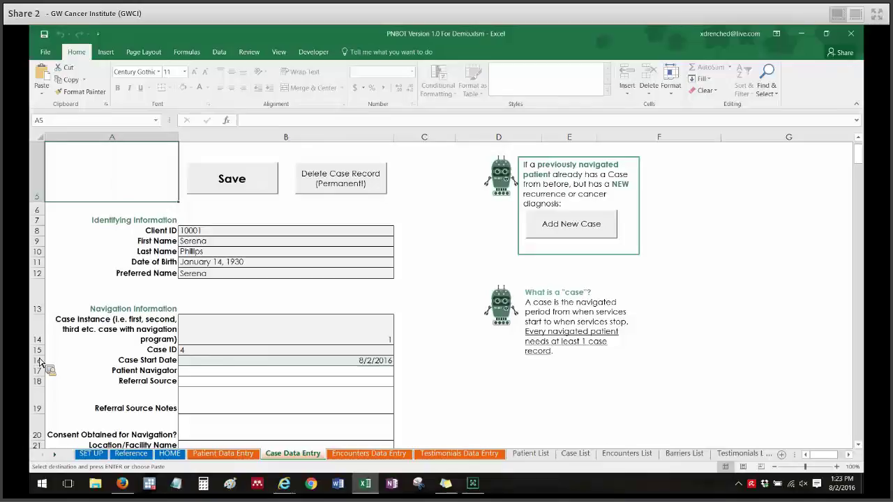
pyautogui.click(162, 349)
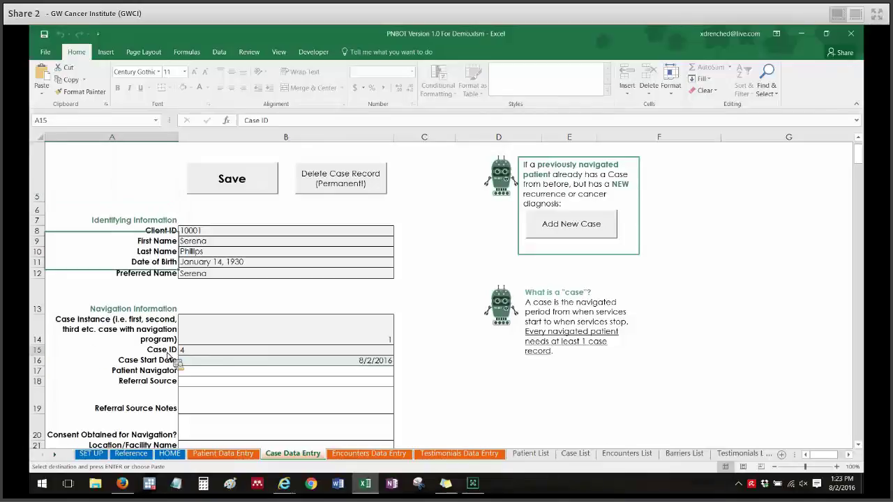
pyautogui.click(218, 352)
pyautogui.press('Return')
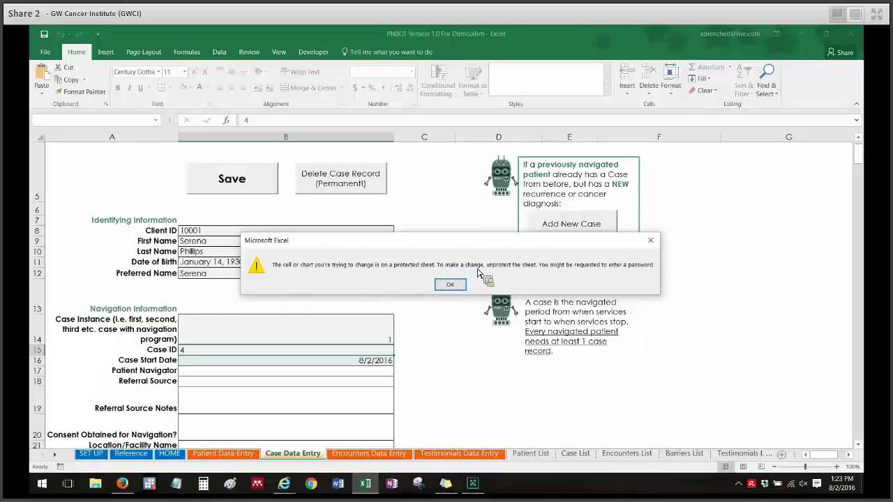
pyautogui.click(450, 285)
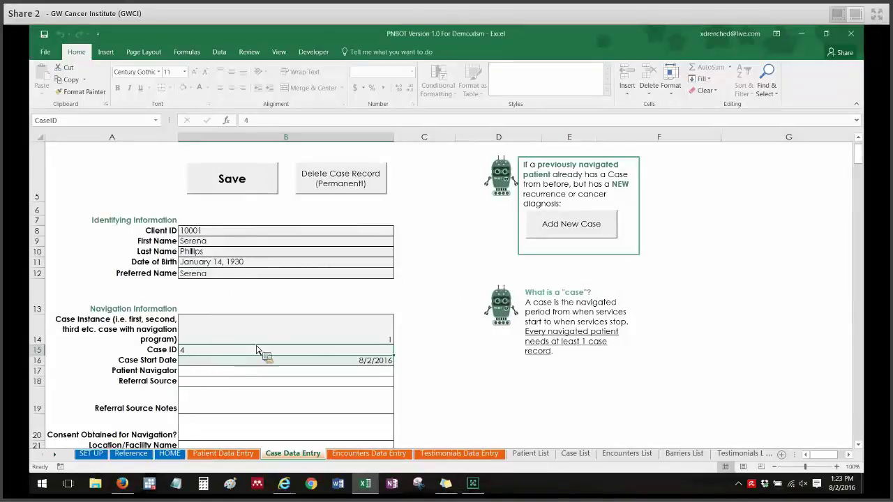
# Save case 1 to the database and acknowledge the 'Database has been updated' message.
pyautogui.moveTo(860, 163); pyautogui.dragTo(863, 149)
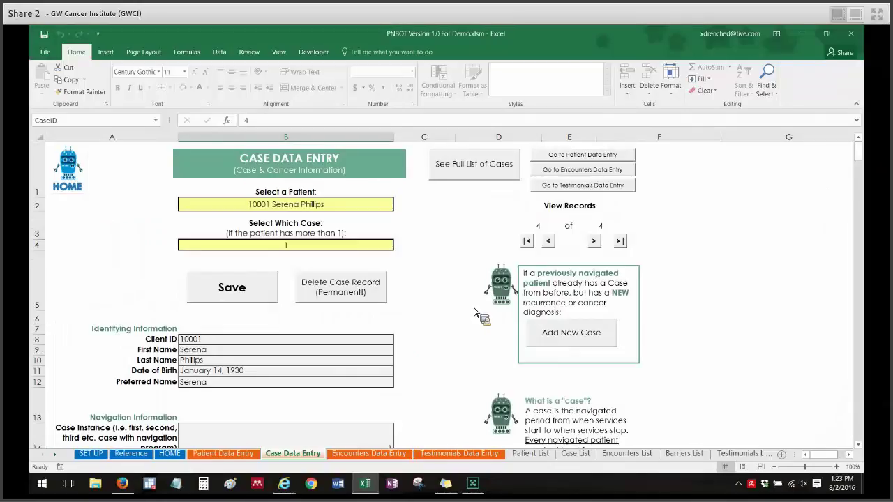
pyautogui.click(236, 301)
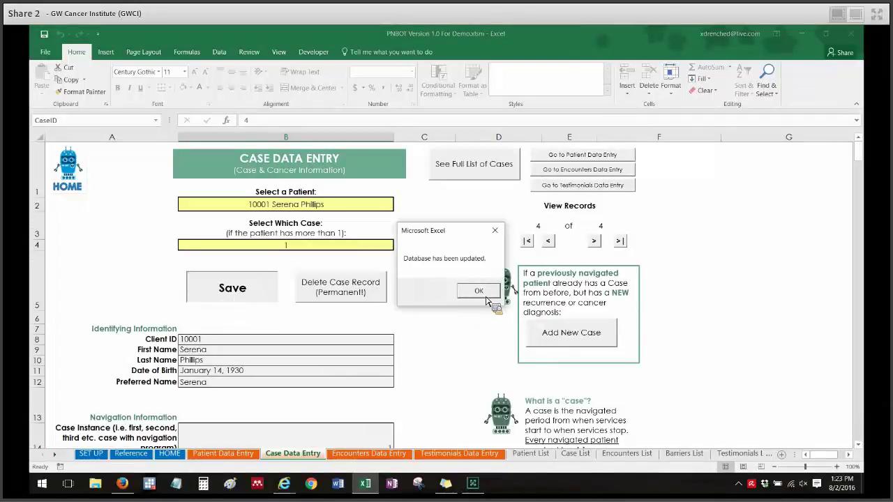
pyautogui.click(486, 296)
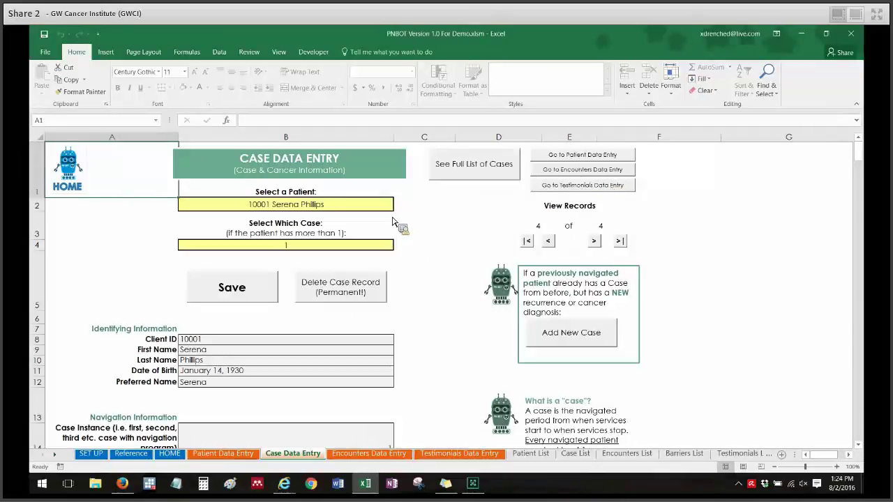
# On the Encounters Data Entry form, choose the third patient from the Select a patient list.
pyautogui.click(583, 171)
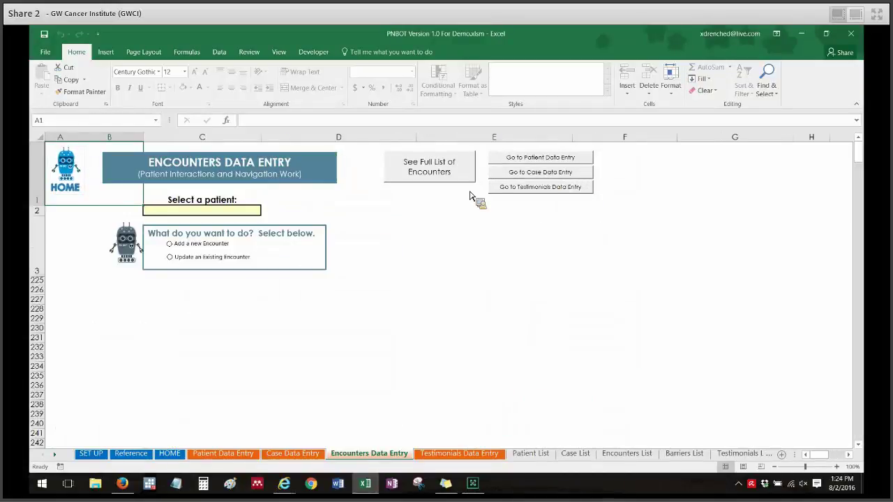
pyautogui.click(218, 212)
pyautogui.click(266, 212)
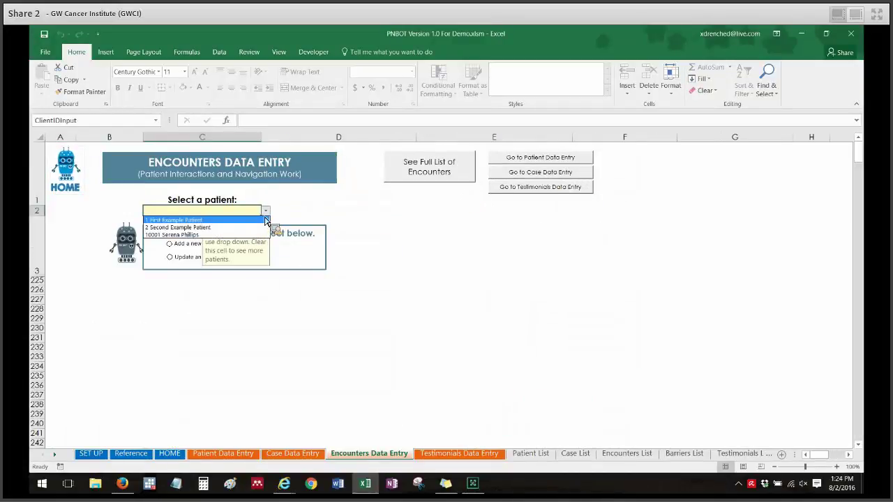
pyautogui.click(241, 236)
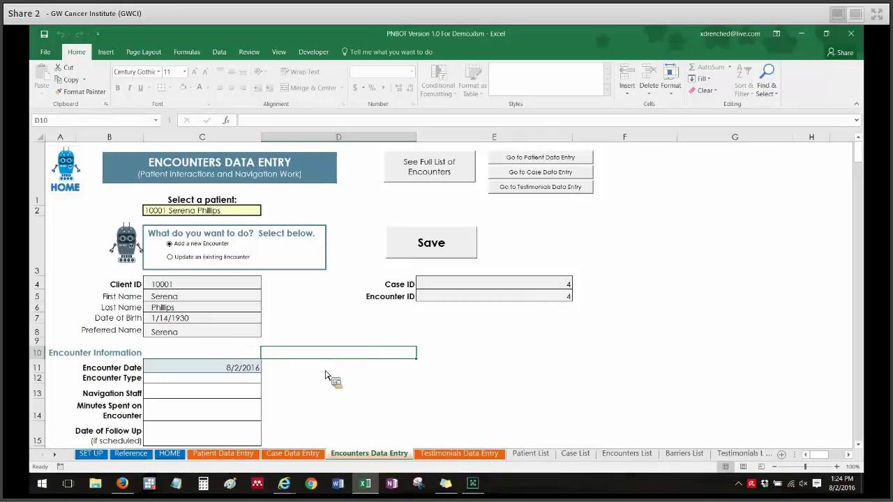
# Review the Encounters form, then return to the Case Data Entry sheet showing record 4 of 4.
pyautogui.click(488, 367)
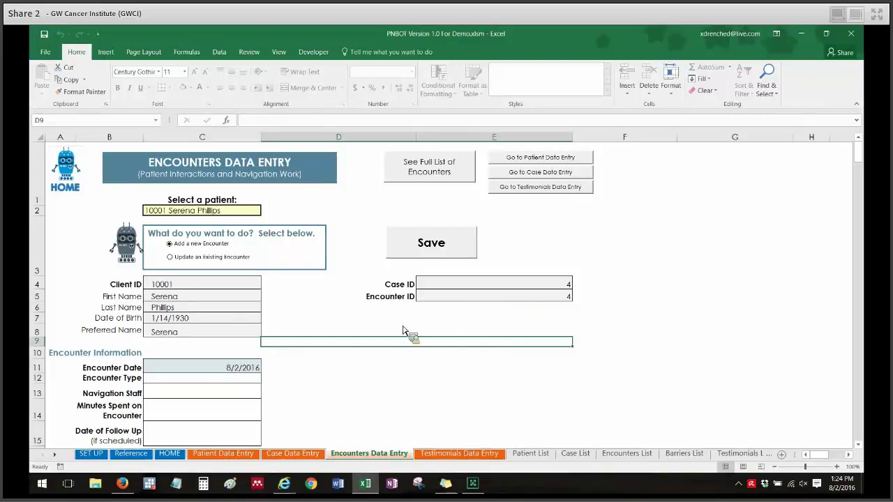
pyautogui.click(411, 405)
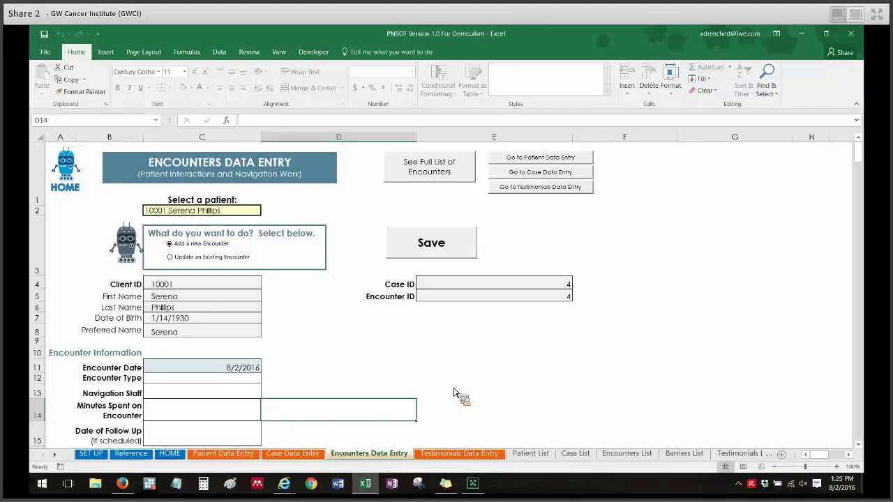
pyautogui.click(511, 332)
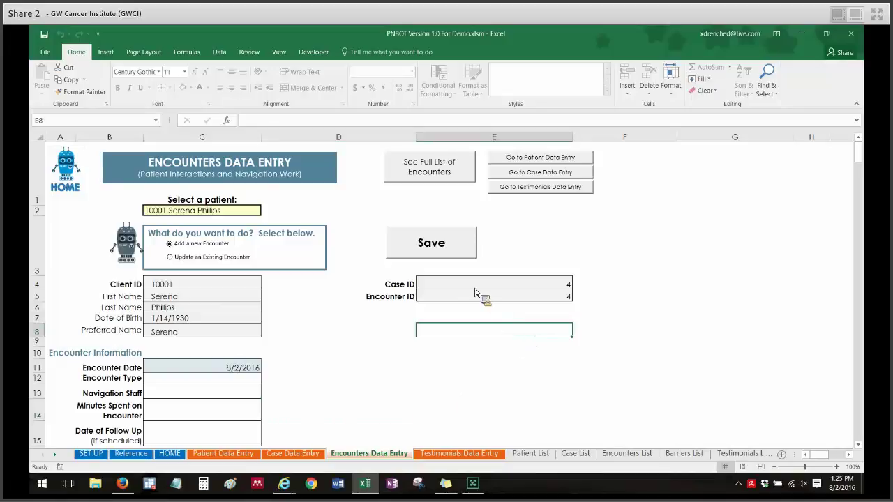
pyautogui.press('Left')
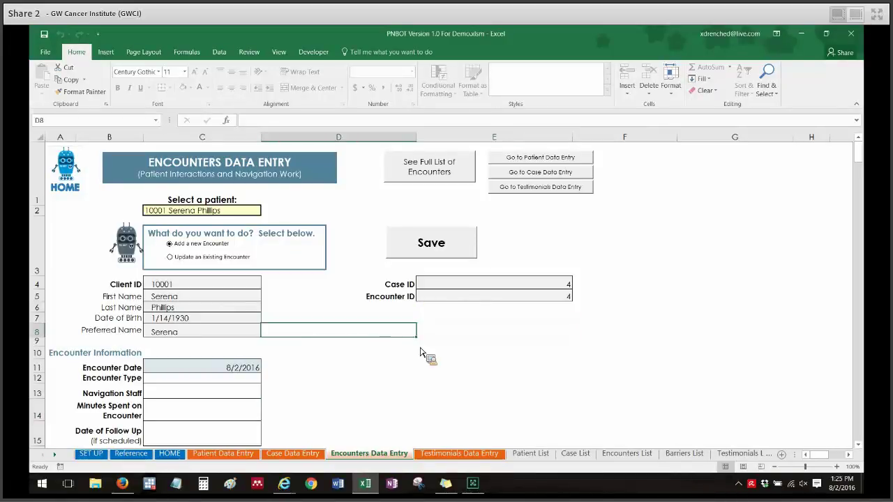
pyautogui.click(296, 455)
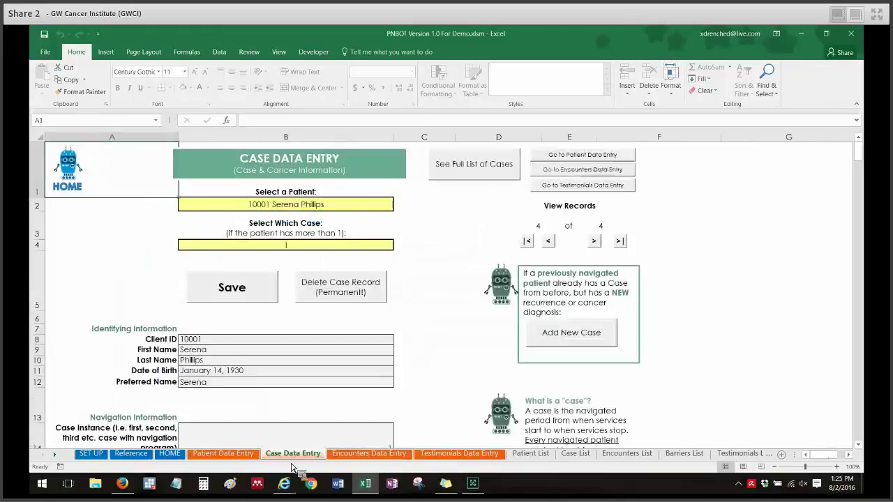
# On Patient Data Entry, create a new patient record and enter its Client ID.
pyautogui.click(253, 456)
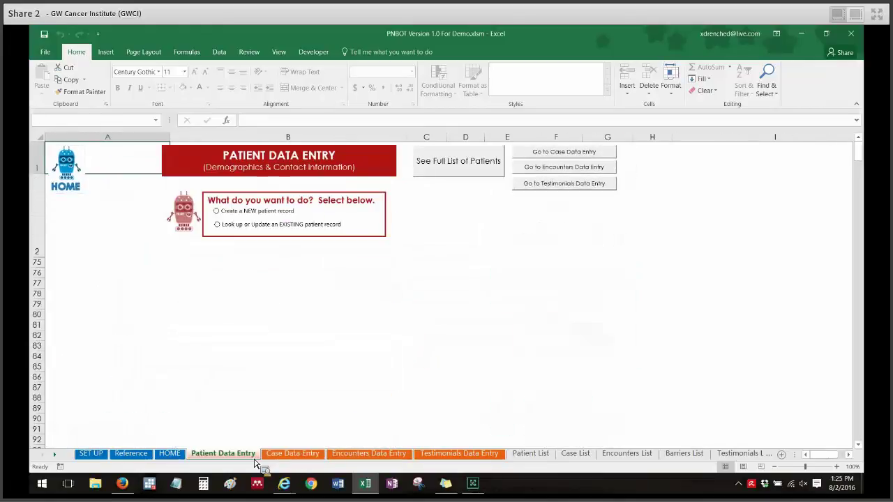
pyautogui.click(285, 214)
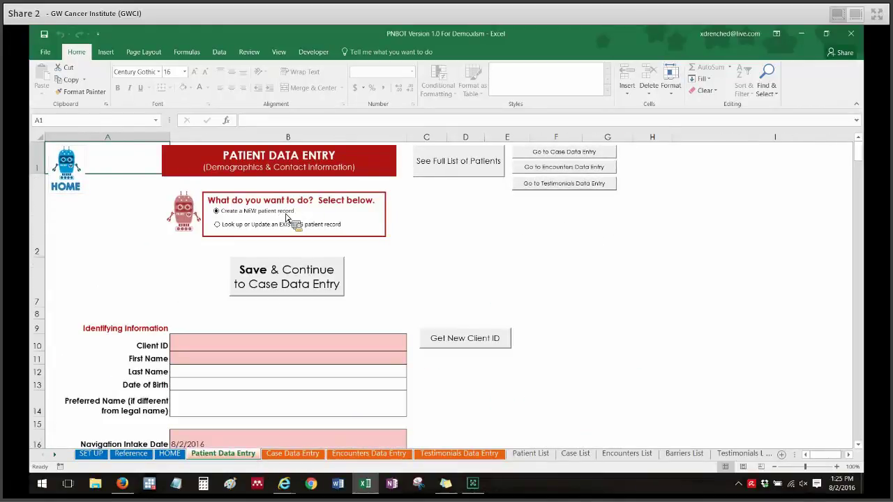
pyautogui.click(358, 345)
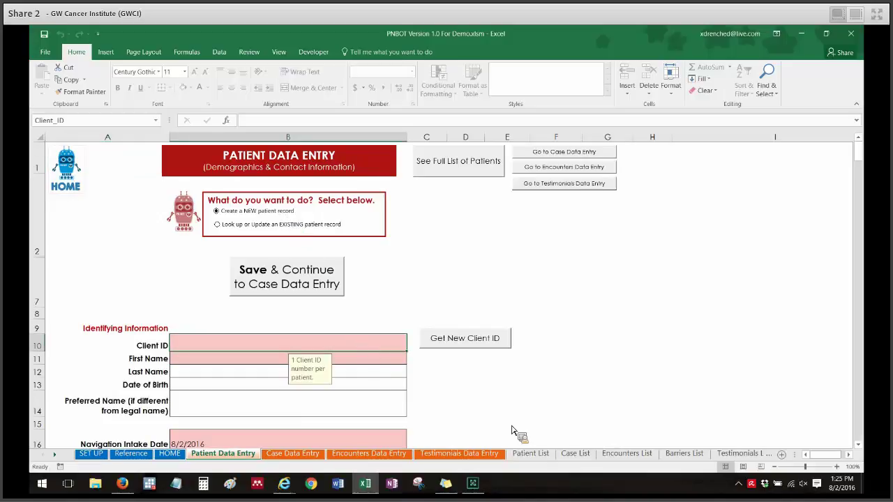
pyautogui.write('10001')
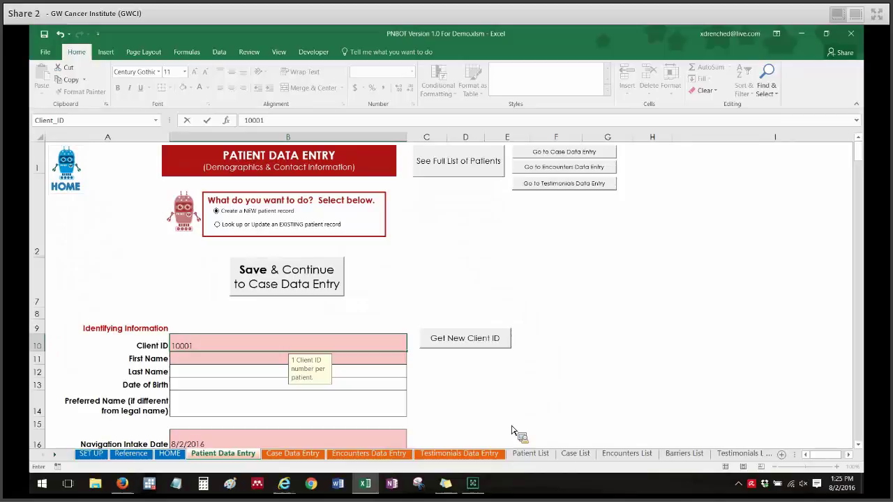
pyautogui.press('Return')
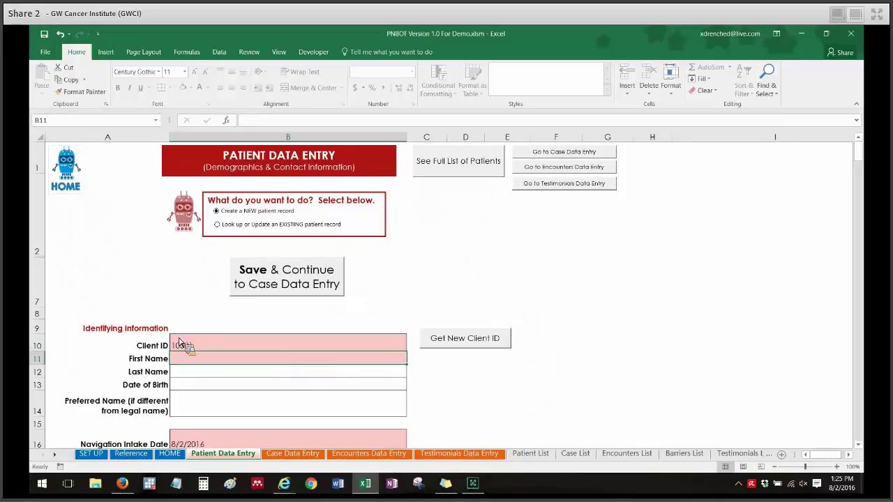
# Enter the patient's first and last name, birth date 5/5/196 and preferred name, keeping today's intake date.
pyautogui.write('Jessica')
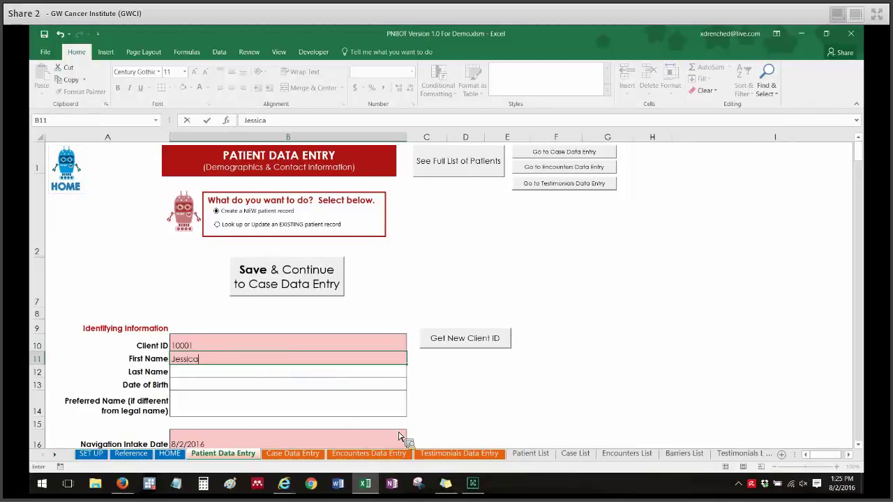
pyautogui.press('Return')
pyautogui.write('Jones')
pyautogui.press('Return')
pyautogui.write('5/5/1960')
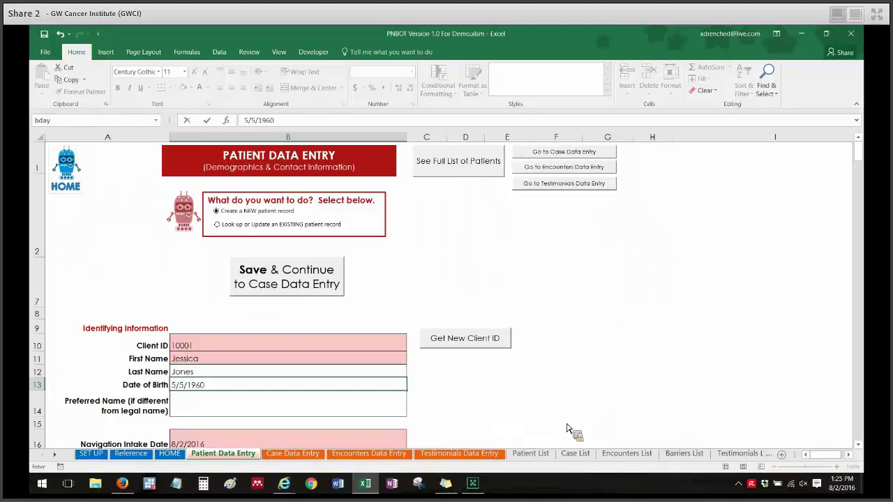
pyautogui.press('Return')
pyautogui.write('Jess')
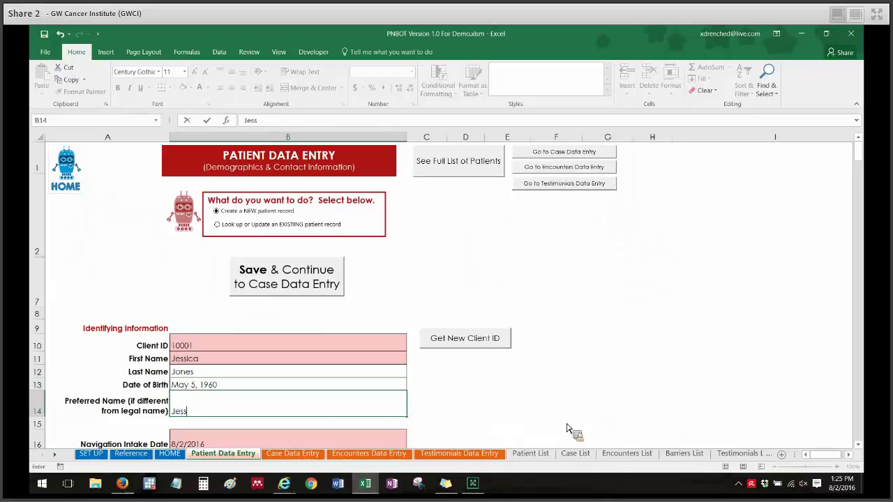
pyautogui.press('Return')
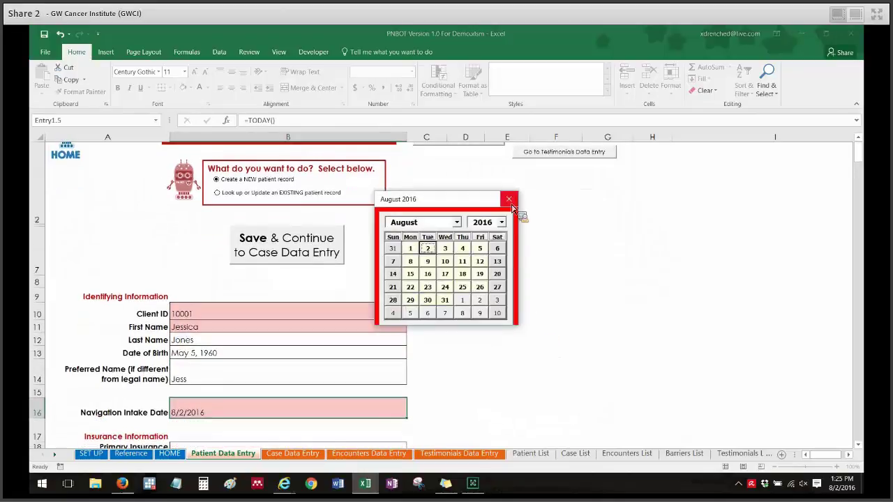
pyautogui.click(509, 200)
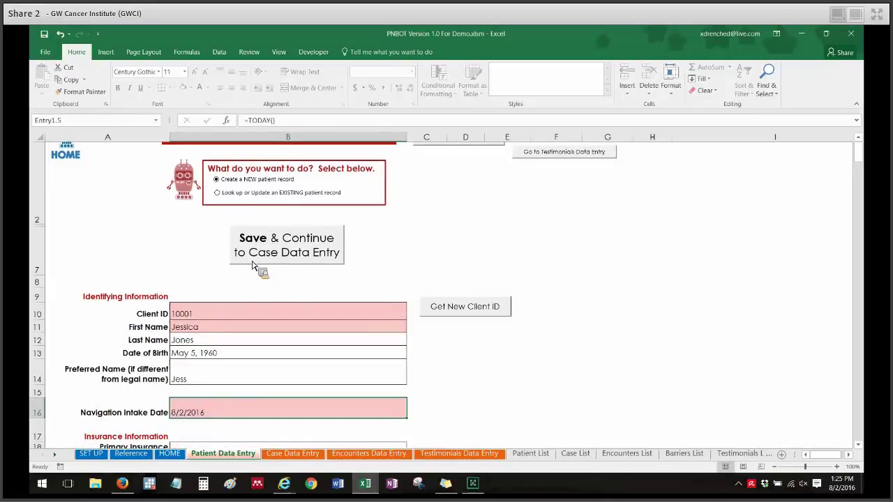
# Attempt to save the patient, decline overwriting the duplicate ID and acknowledge the unique-ID warning.
pyautogui.click(300, 254)
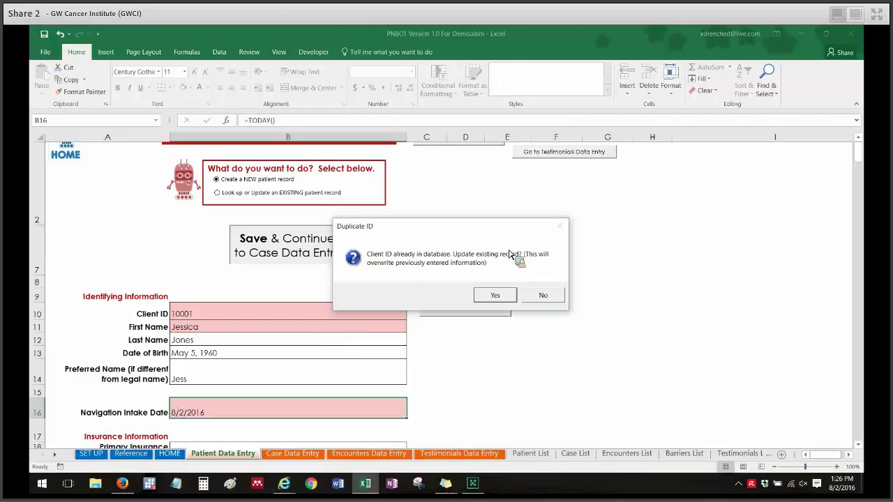
pyautogui.click(560, 296)
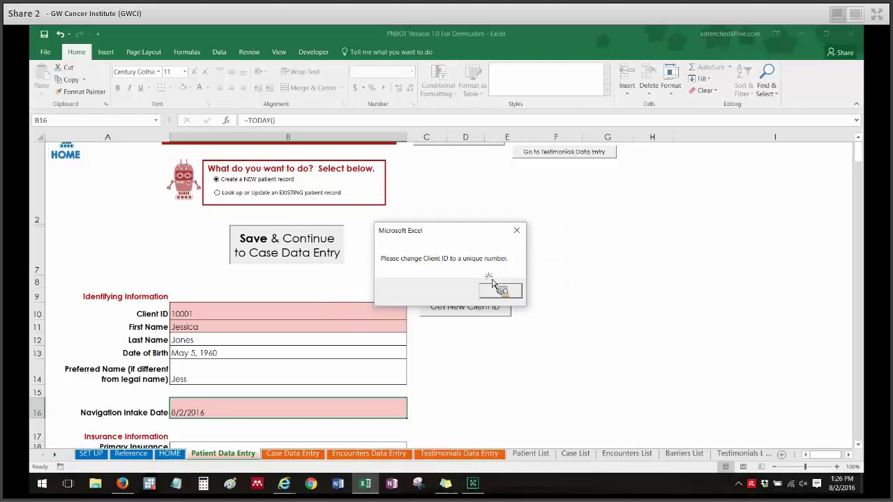
pyautogui.click(499, 292)
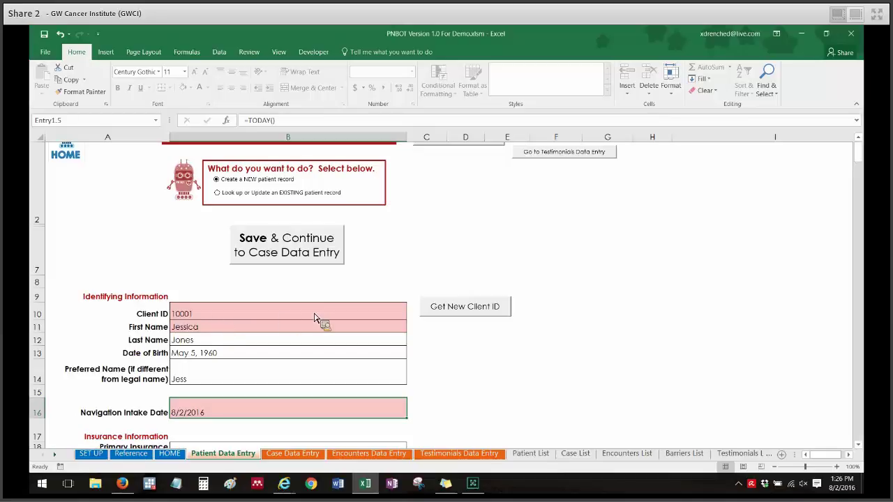
# Change the Client ID to a unique number and save the patient record, confirming the message.
pyautogui.click(265, 318)
pyautogui.doubleClick(260, 319)
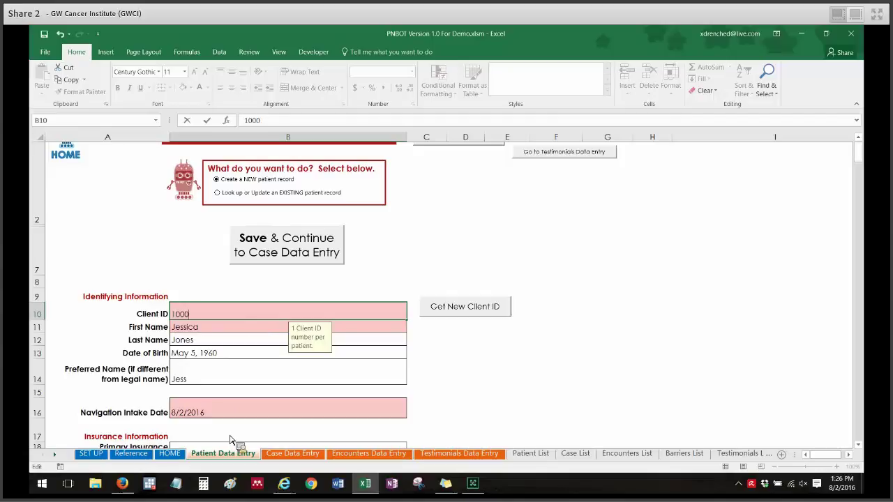
pyautogui.click(504, 410)
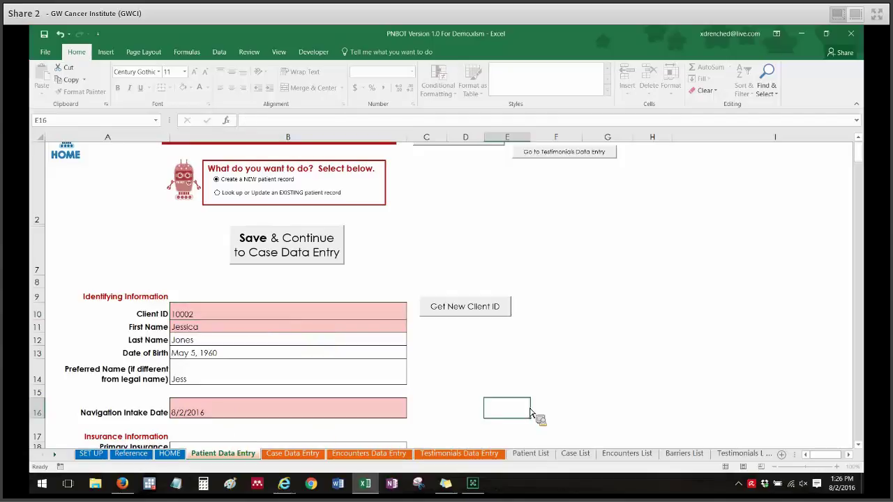
pyautogui.click(317, 244)
pyautogui.click(493, 293)
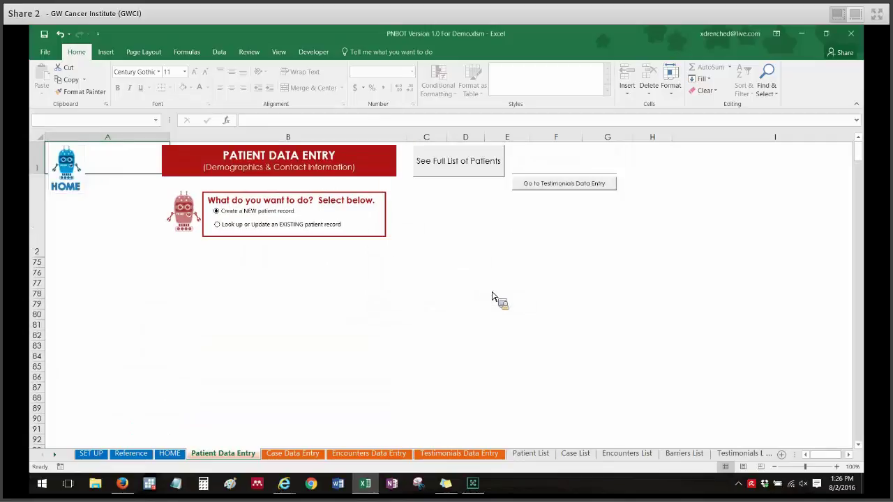